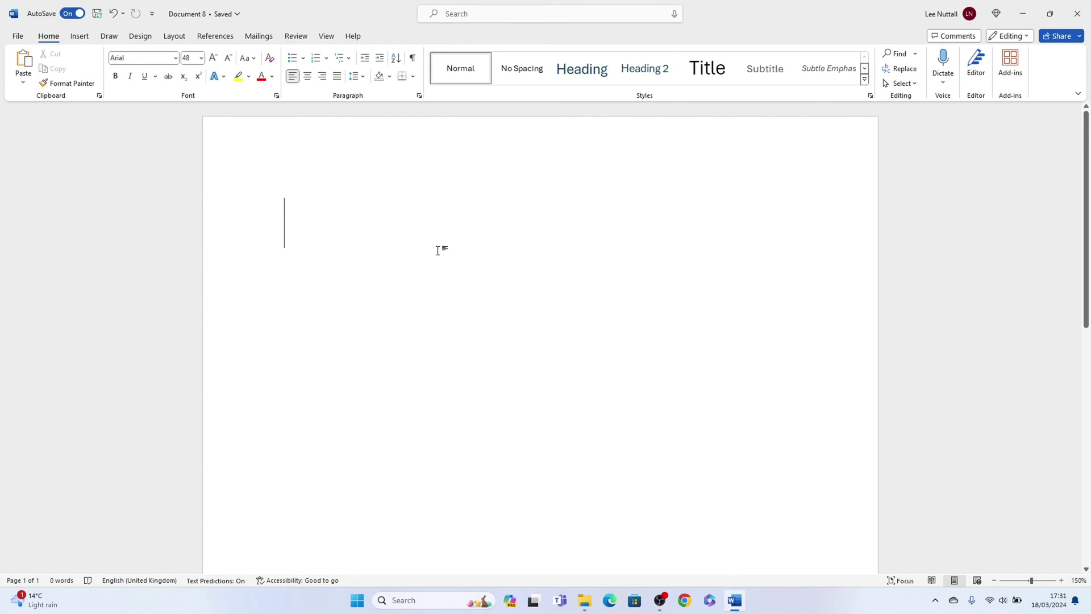
Step: Open the Symbol gallery of common characters on the Insert ribbon
left_click(79, 35)
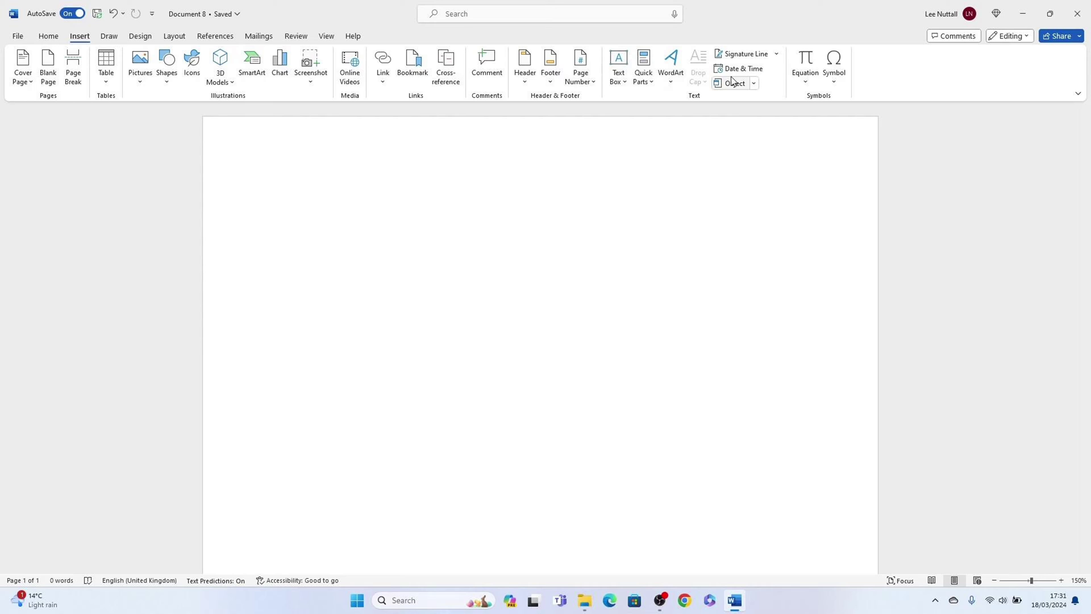
left_click(841, 81)
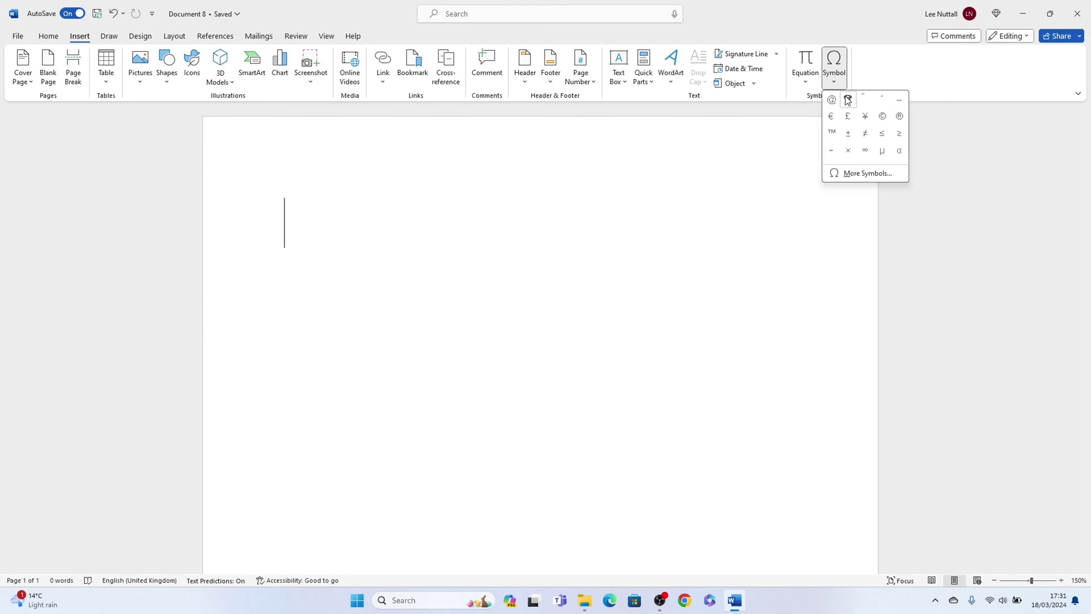
Step: Insert ± from the (normal text) font's Latin-1 Supplement subset, then close the Symbol dialog
left_click(867, 174)
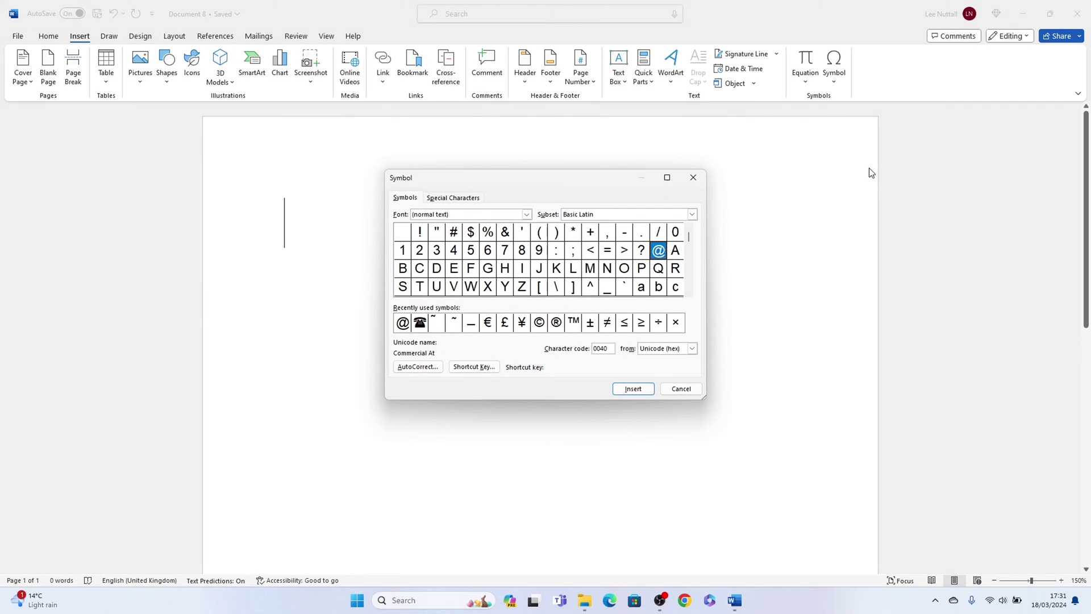
left_click(491, 213)
type("Not")
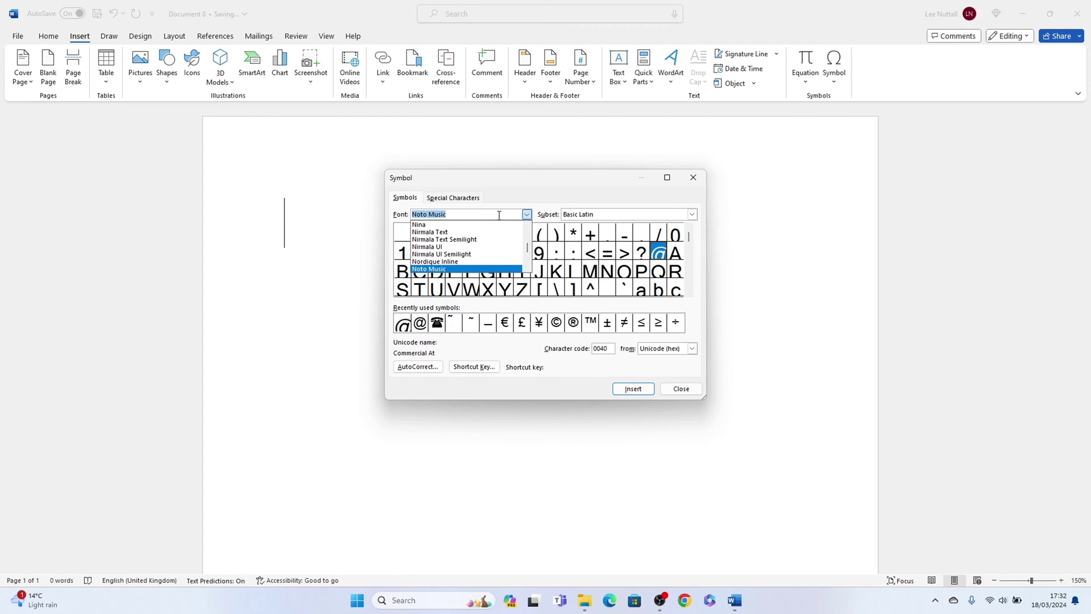
type("(")
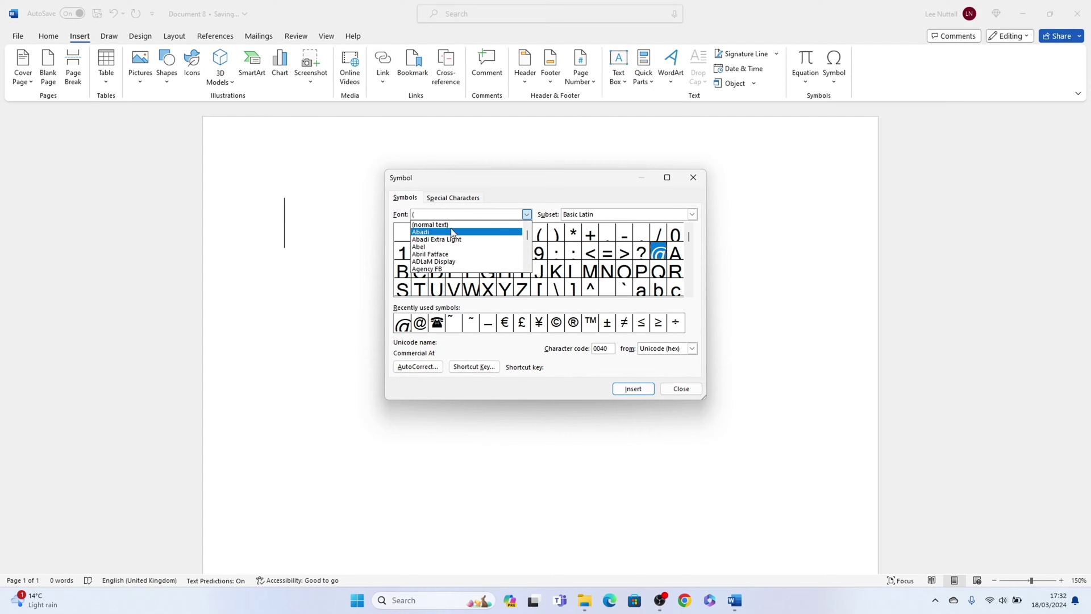
left_click(451, 225)
left_click(596, 215)
left_click(631, 234)
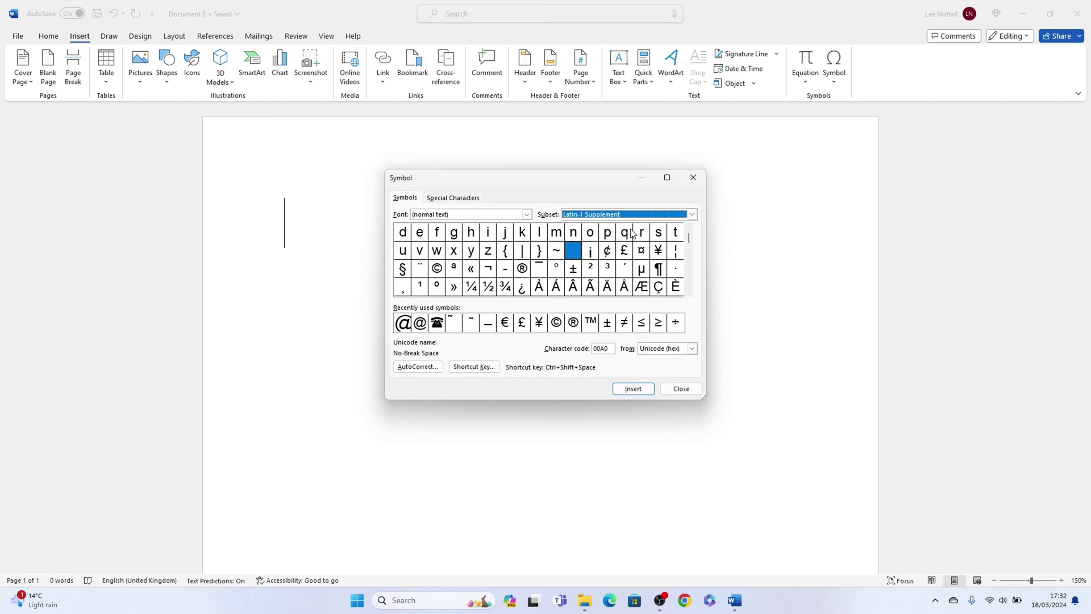
left_click(573, 269)
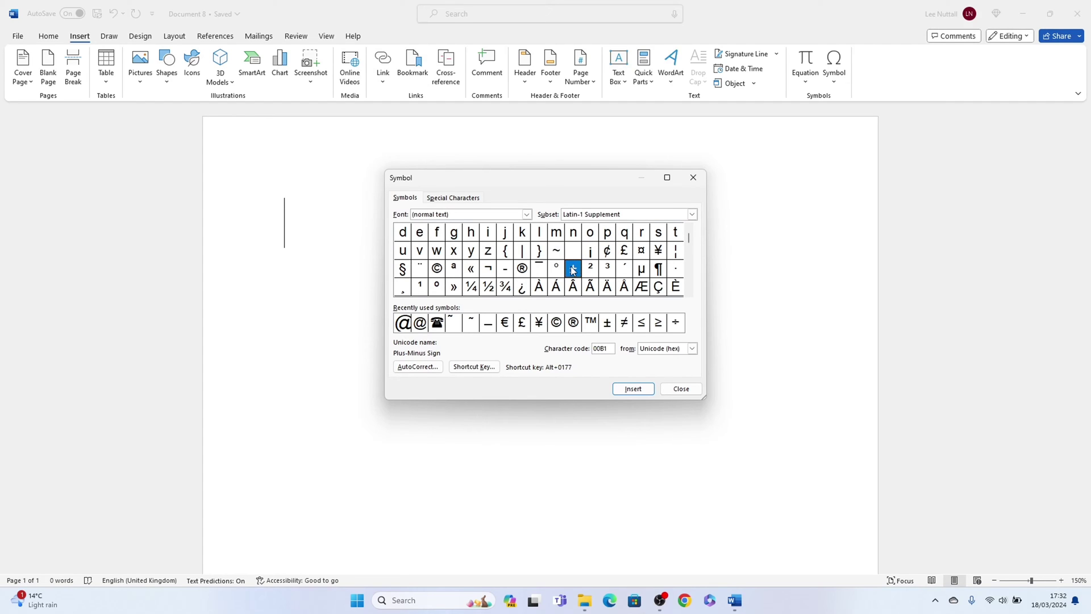
left_click(632, 389)
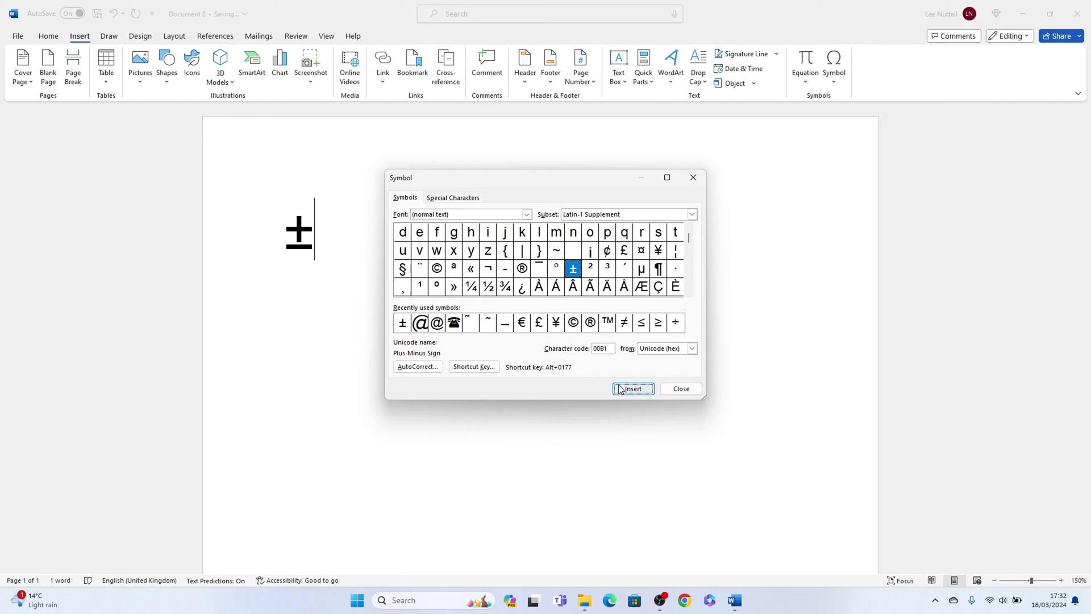
left_click(679, 390)
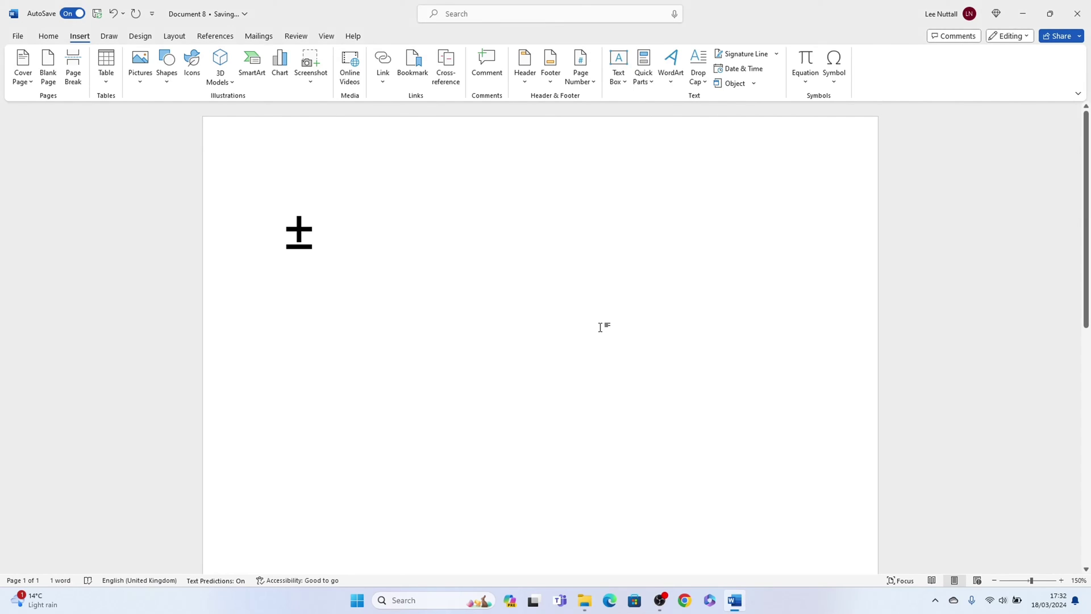
Step: On a new line, add an equation converting \pm to ±, aligned left
key("Return")
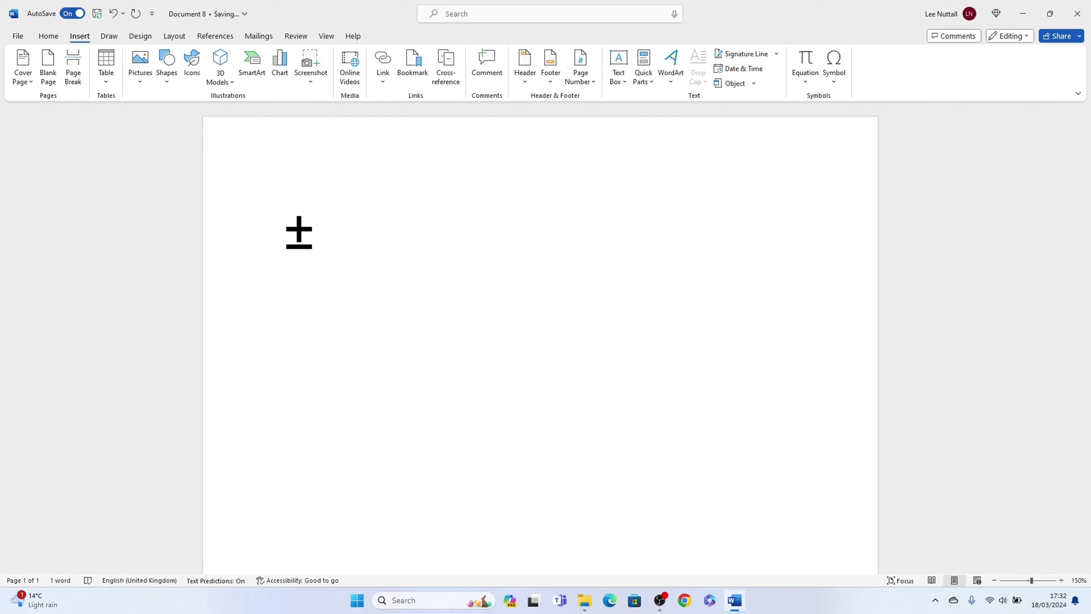
left_click(805, 62)
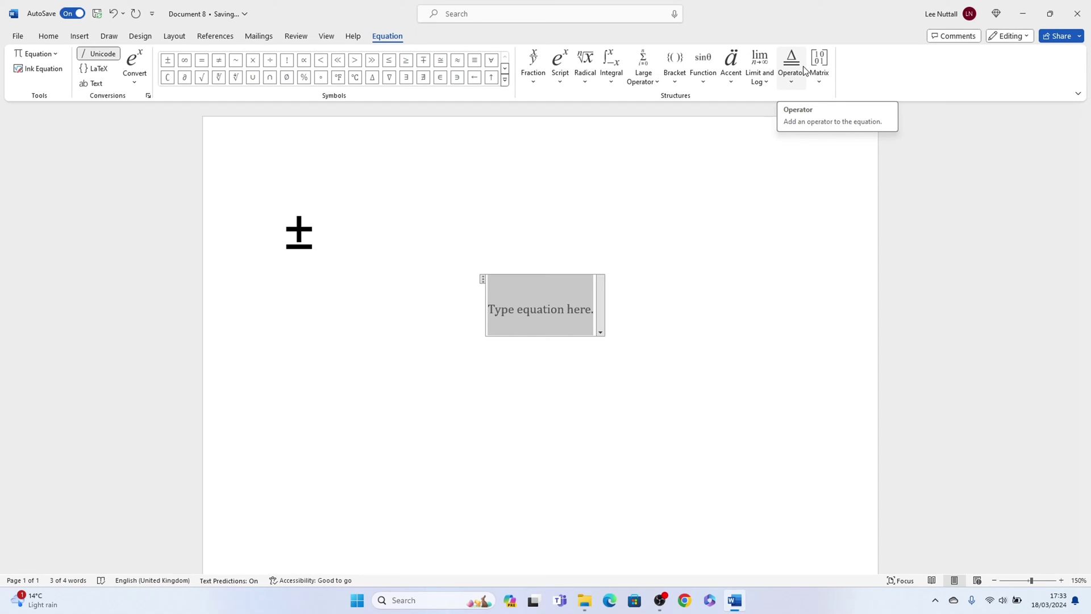
type("\\")
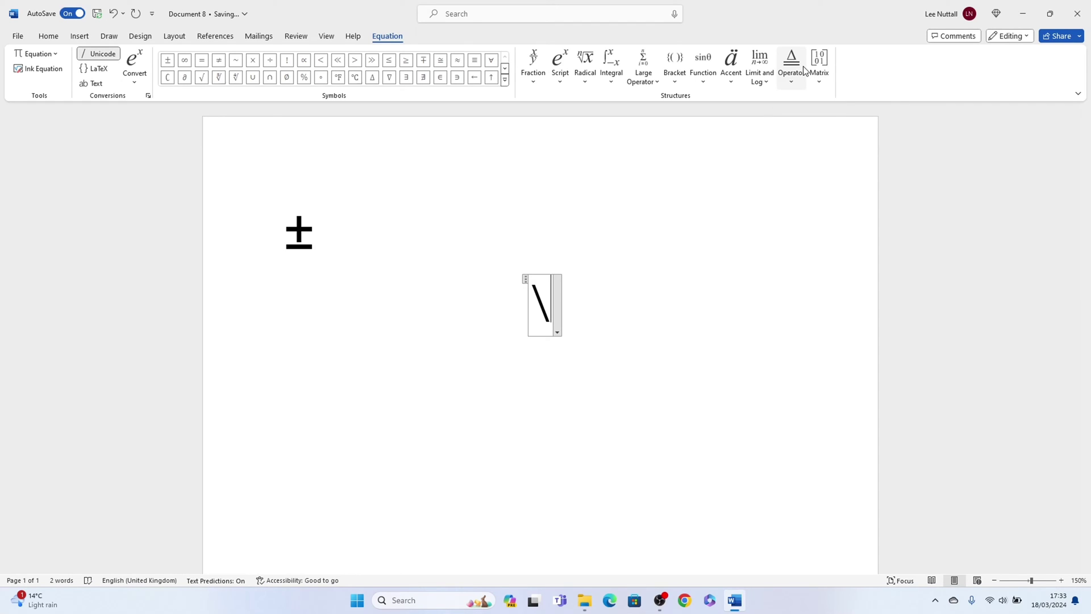
type("pm")
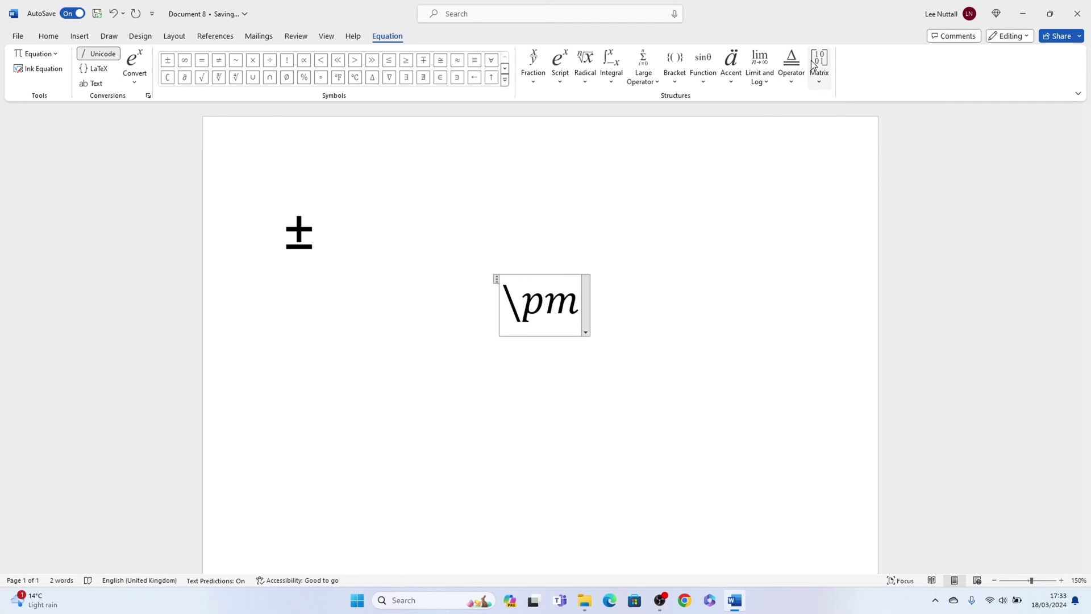
left_click(568, 299)
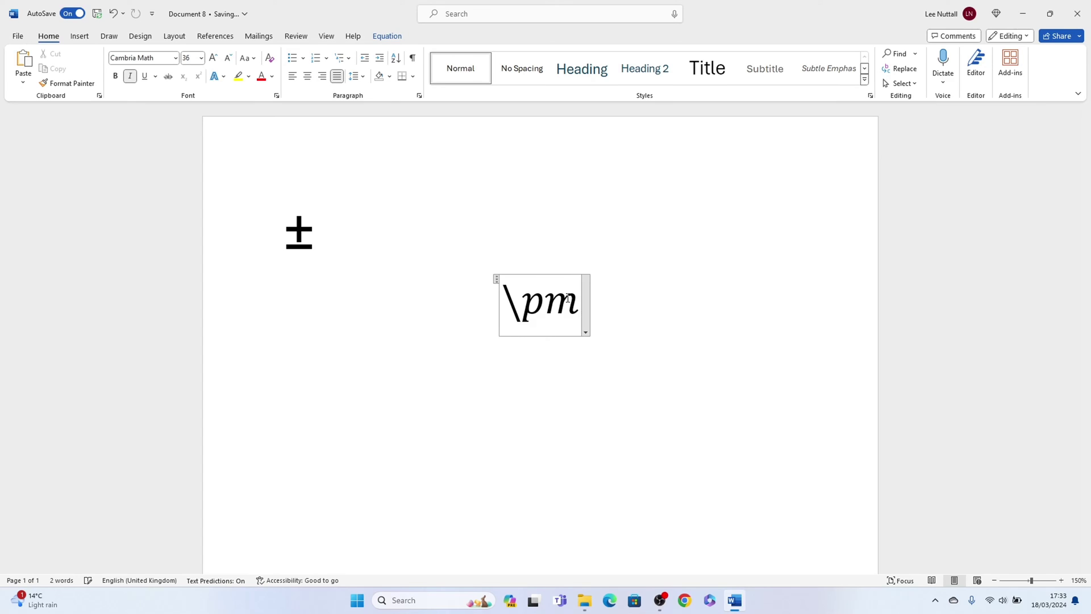
left_click(708, 324)
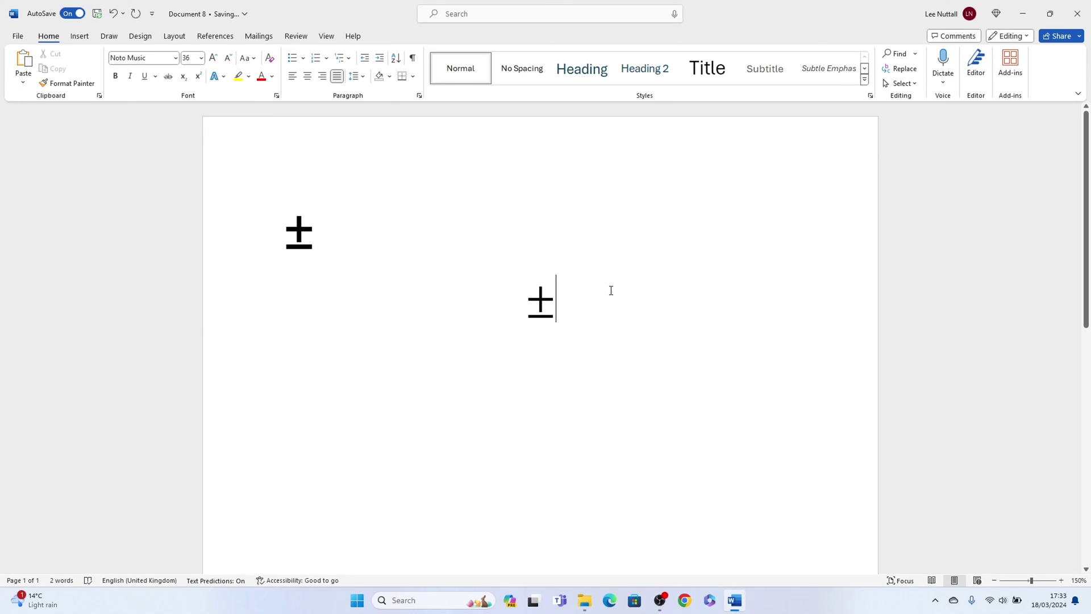
left_click(292, 76)
Step: Start a third line below the two plus-minus signs and show the Insert ribbon
key("Return")
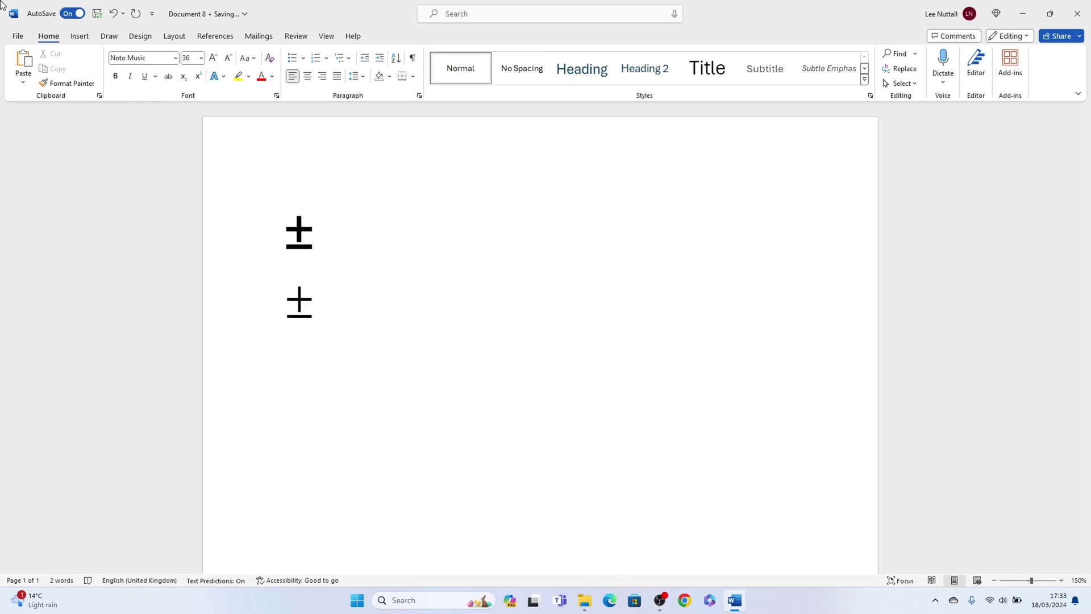
left_click(79, 36)
Step: Insert a blank equation holding ± from the Symbols gallery, then start a fresh line
left_click(807, 65)
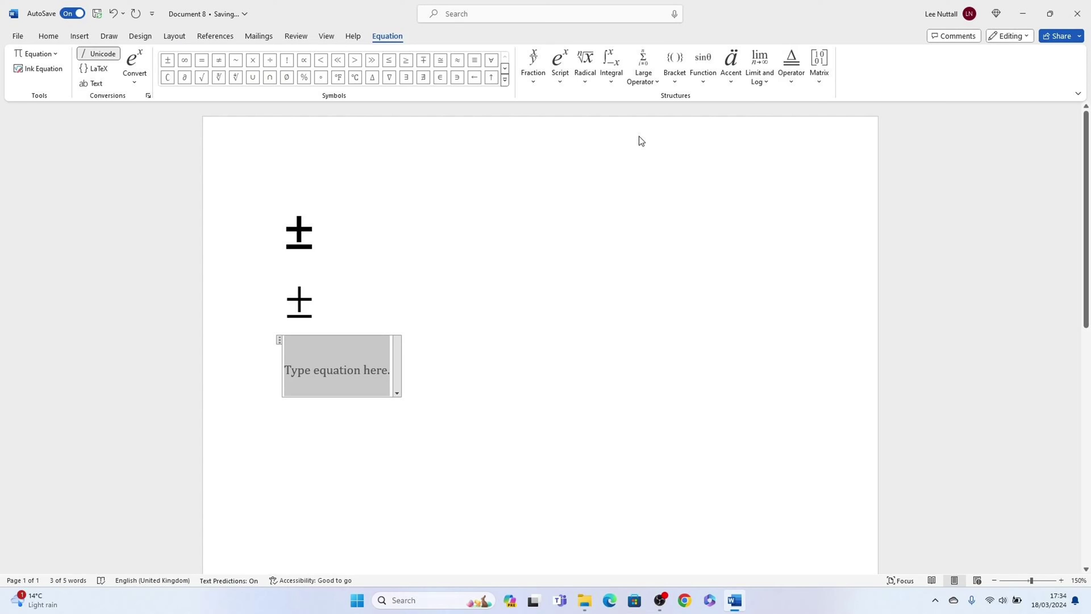
left_click(168, 61)
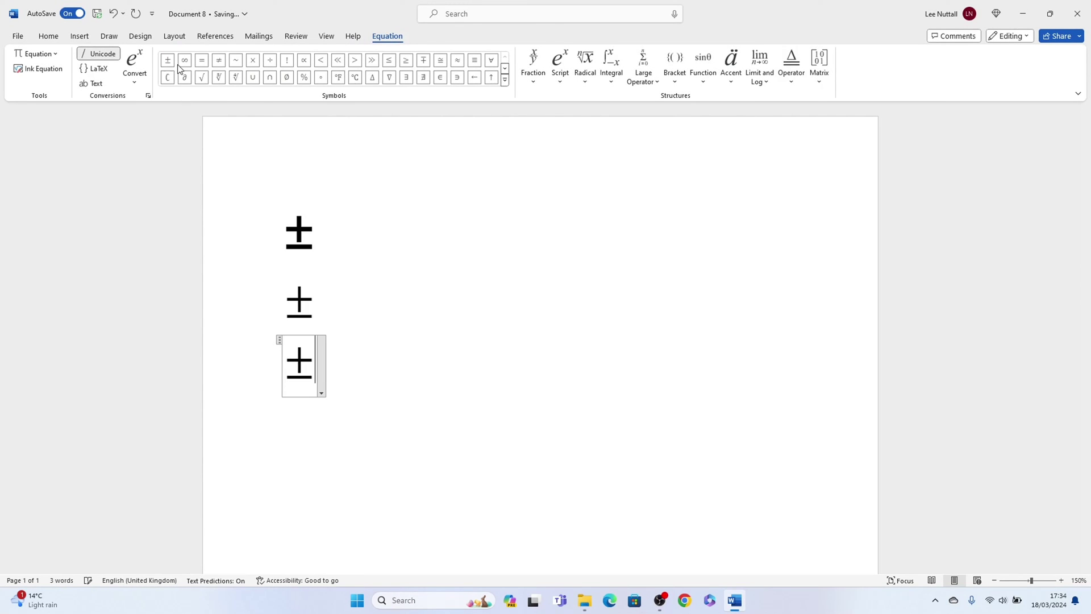
left_click(445, 376)
key("Return")
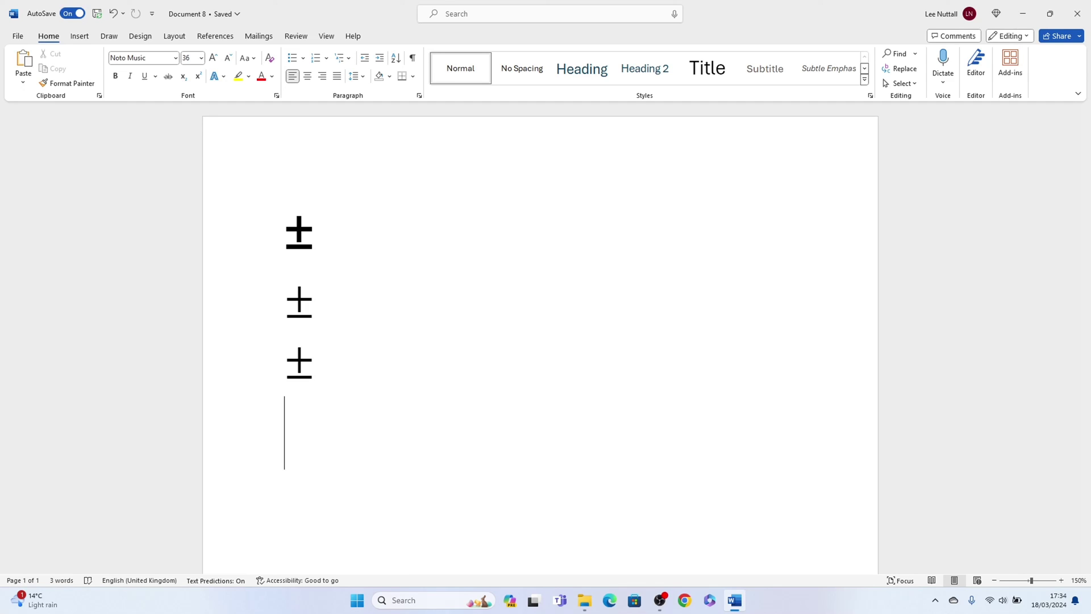
type("ab")
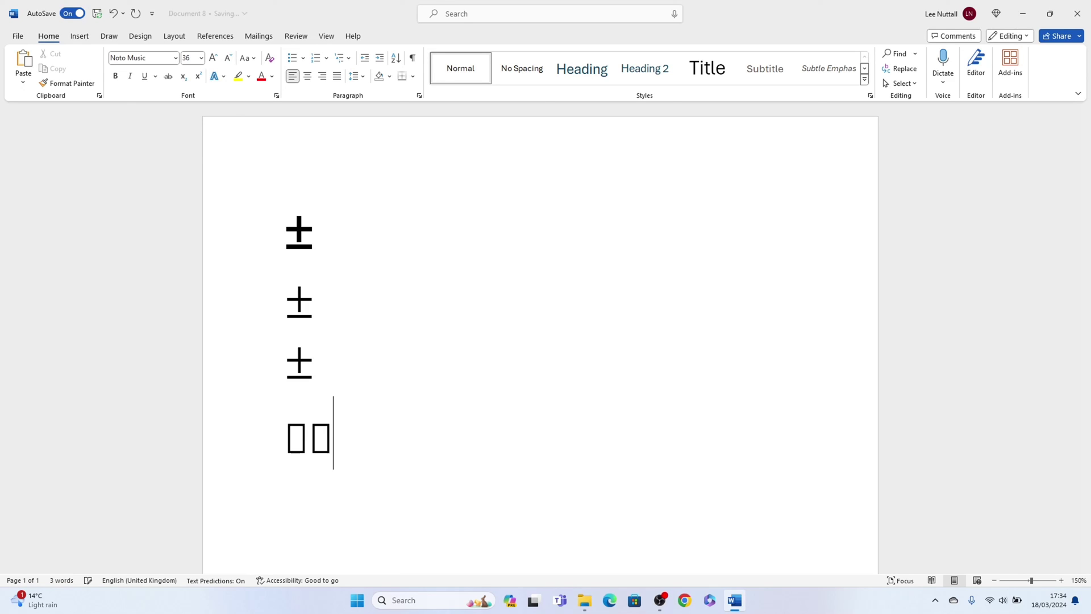
type("c")
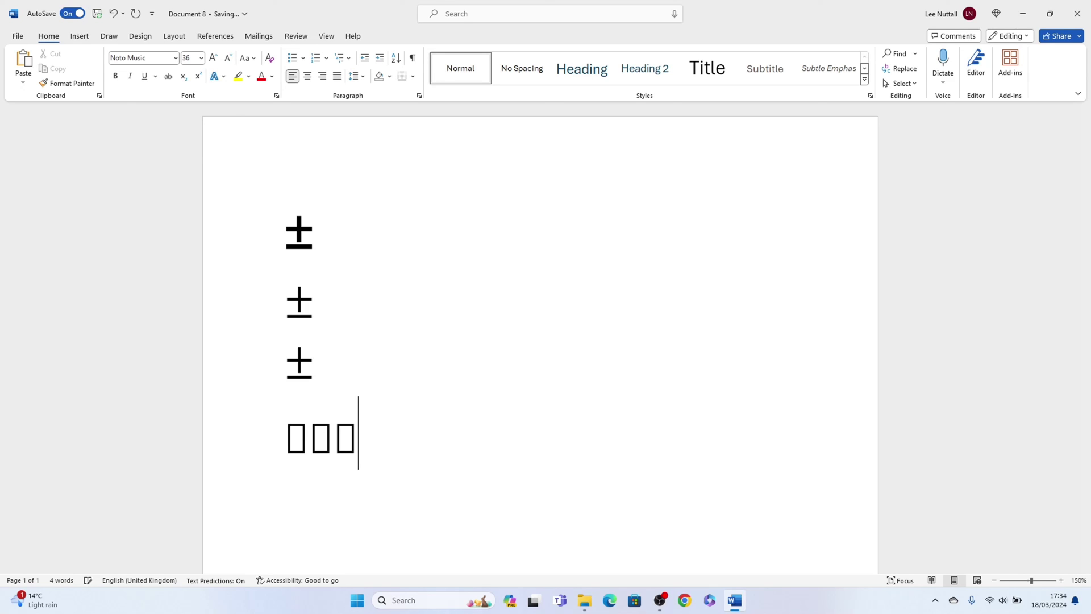